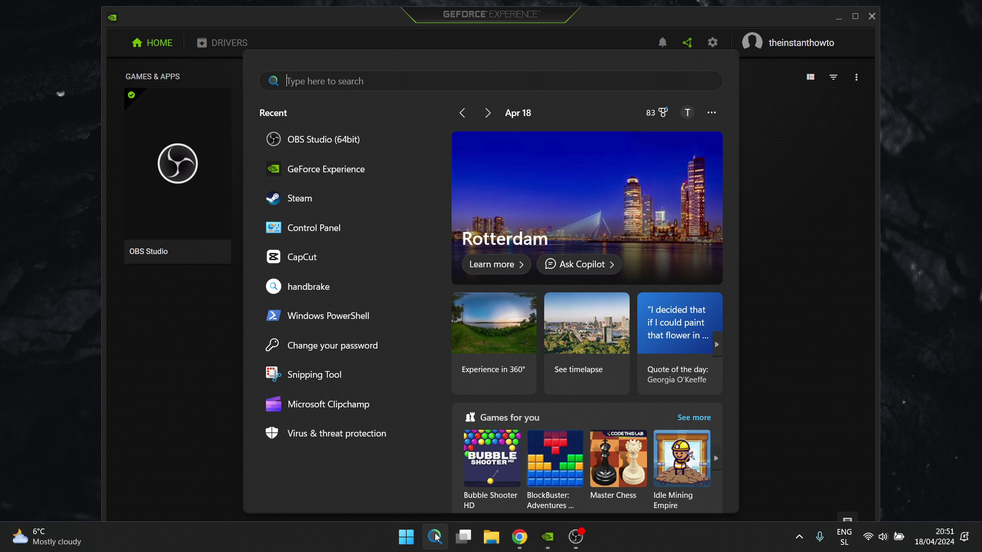
# Launch GeForce Experience and open its in-game overlay
pyautogui.write('geforce')
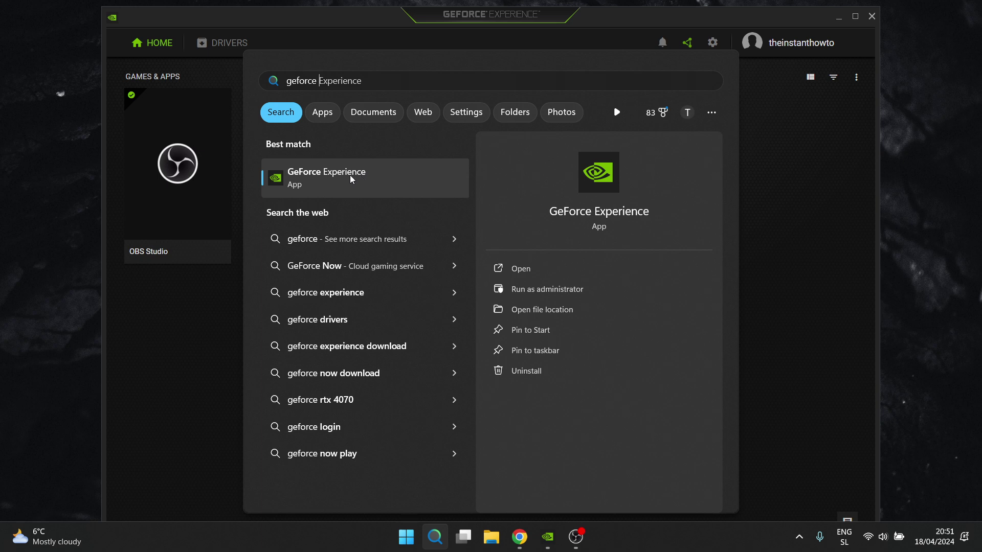
pyautogui.click(363, 181)
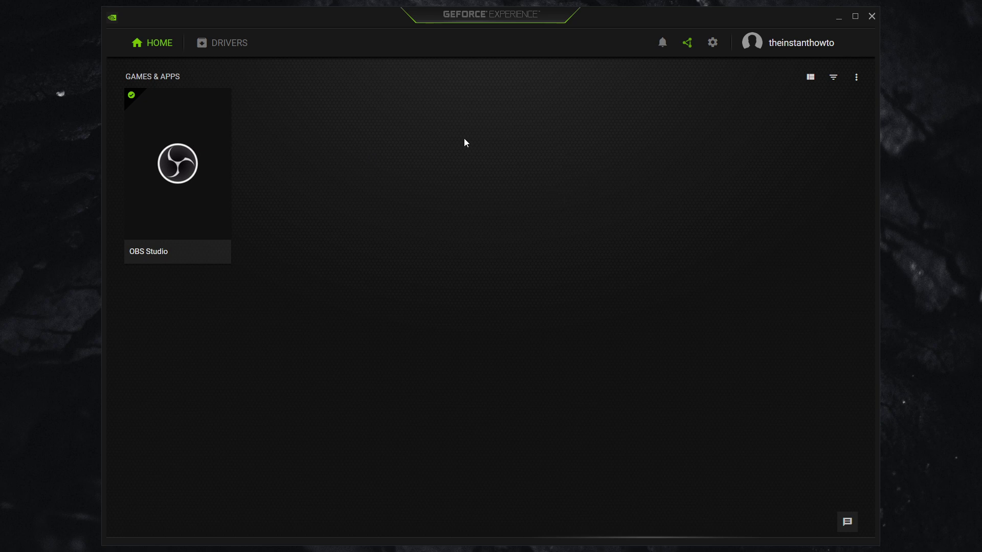
pyautogui.click(688, 43)
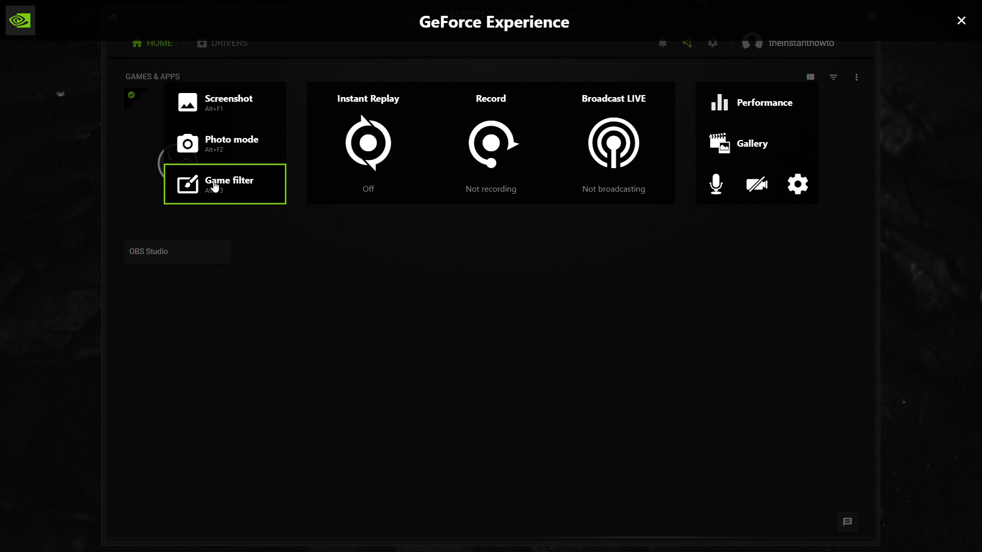
# Open the video capture settings for the Record feature in the overlay
pyautogui.click(386, 156)
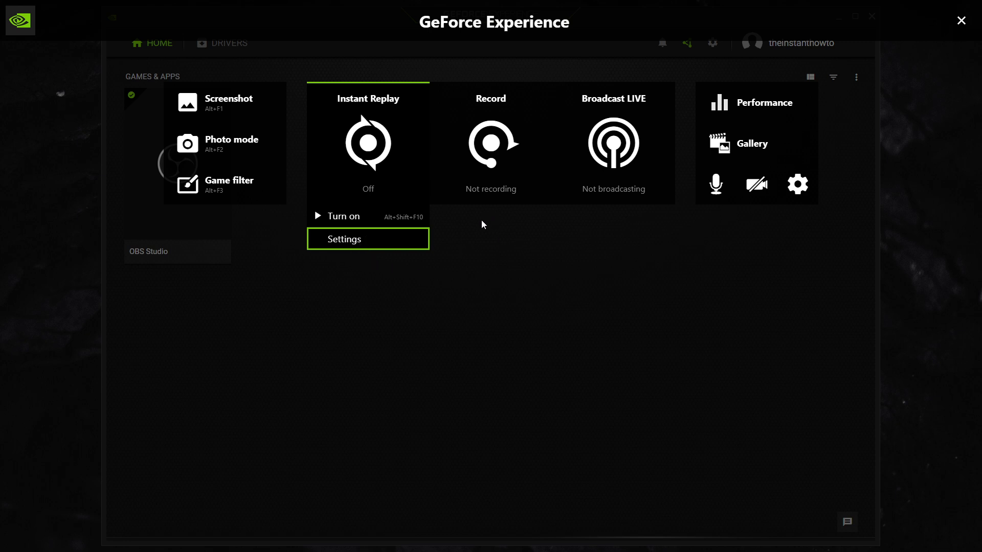
pyautogui.click(493, 148)
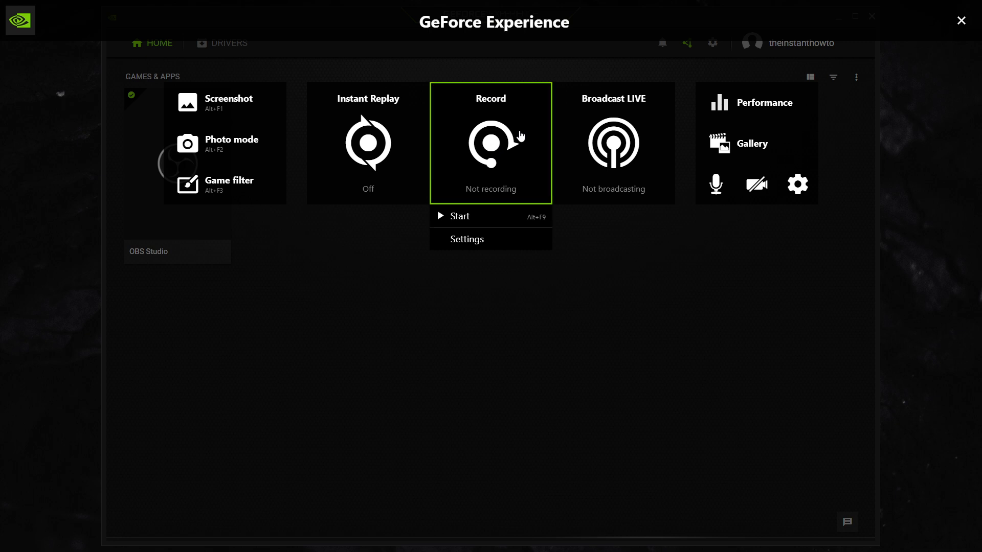
pyautogui.click(498, 144)
pyautogui.click(501, 144)
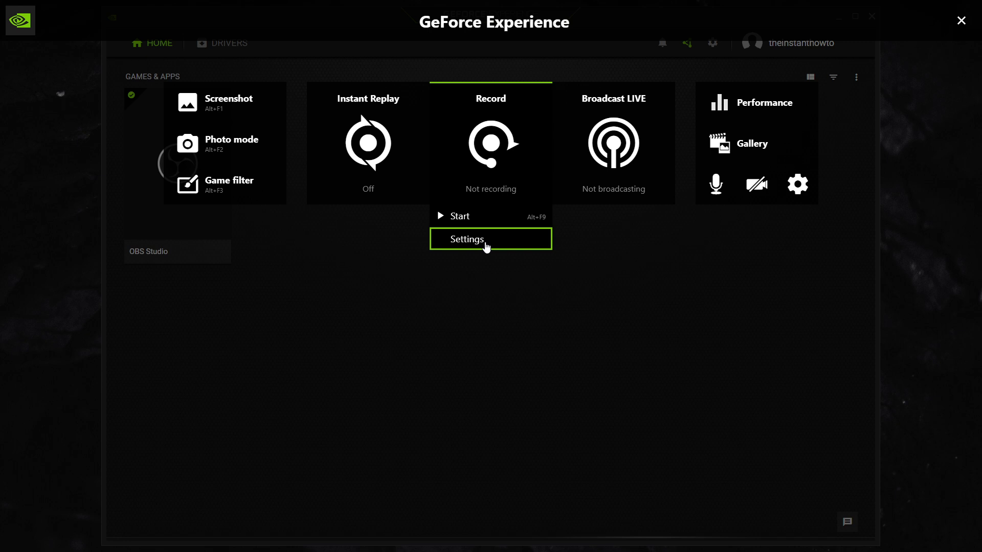
pyautogui.click(486, 247)
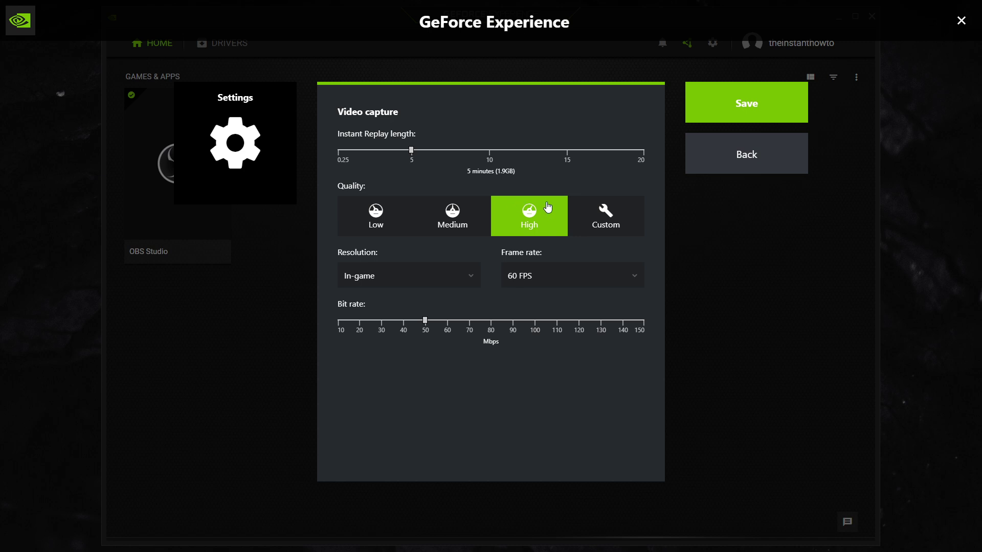
# Set video capture to High quality with In-game resolution at 60 FPS, and save the settings
pyautogui.click(456, 277)
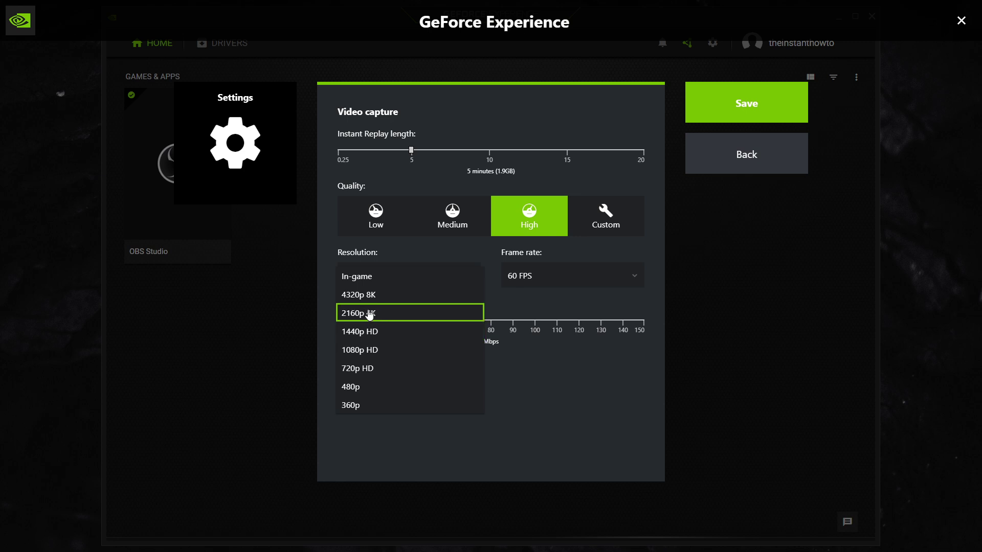
pyautogui.click(396, 284)
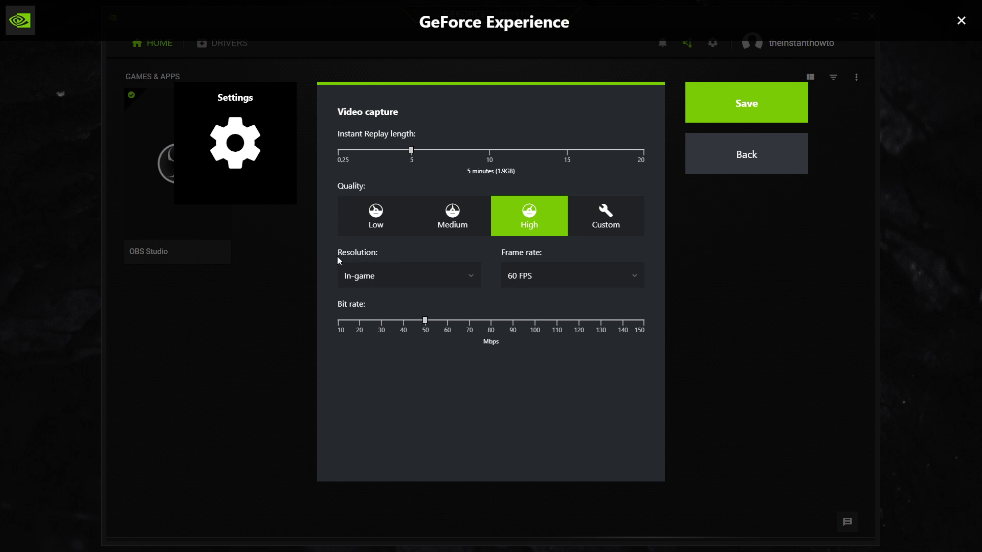
pyautogui.click(549, 276)
pyautogui.click(534, 282)
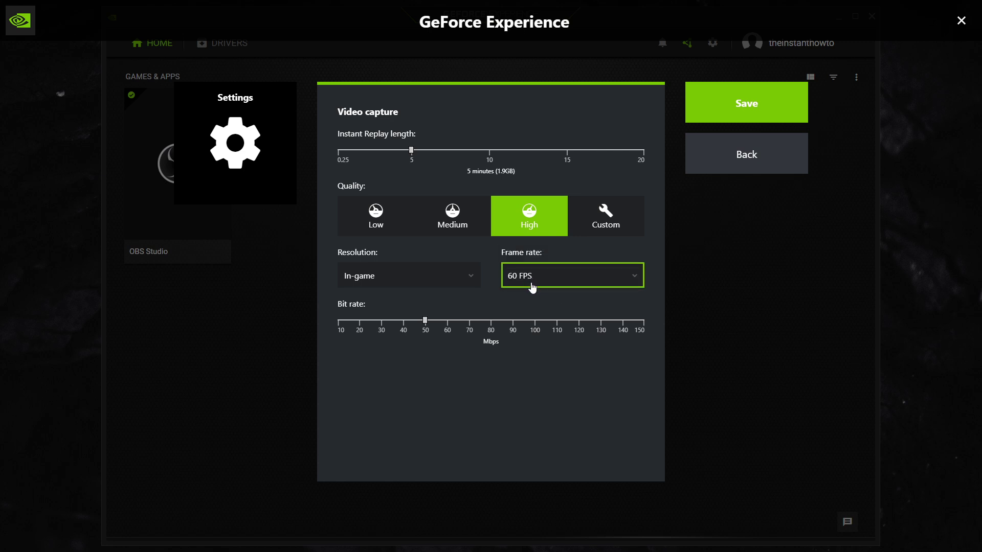
pyautogui.click(569, 284)
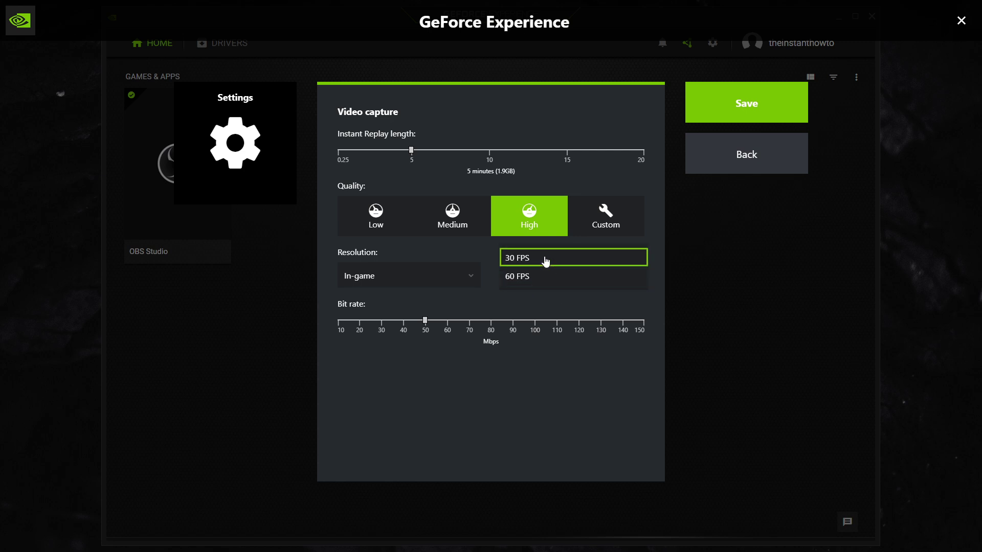
pyautogui.click(565, 287)
pyautogui.click(569, 281)
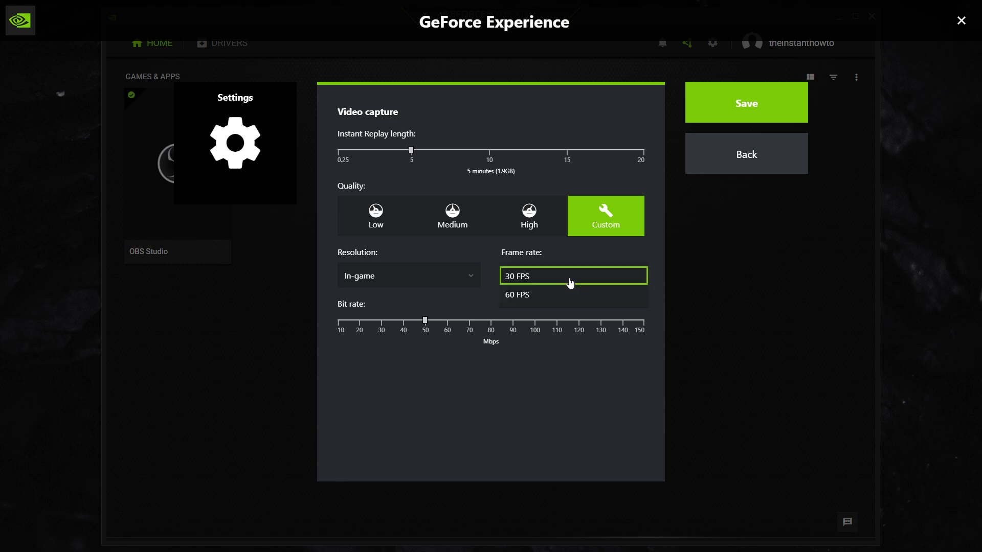
pyautogui.click(537, 296)
pyautogui.click(525, 229)
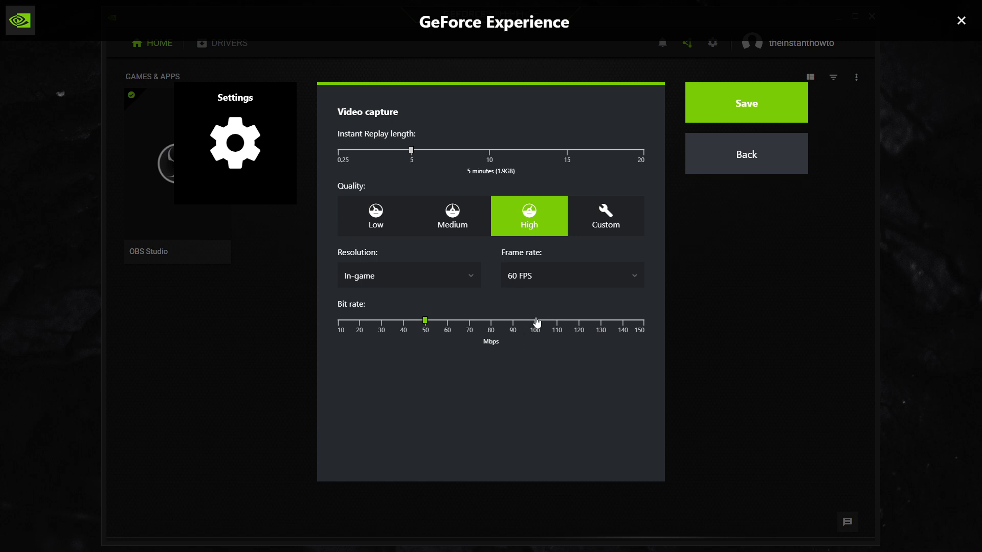
pyautogui.click(744, 112)
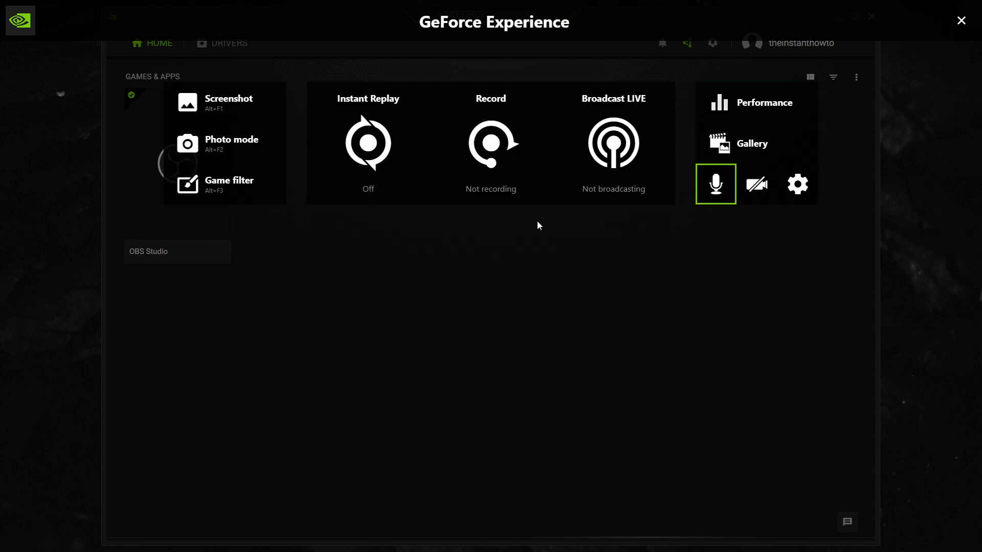
# Try to start a manual recording from the overlay
pyautogui.click(497, 147)
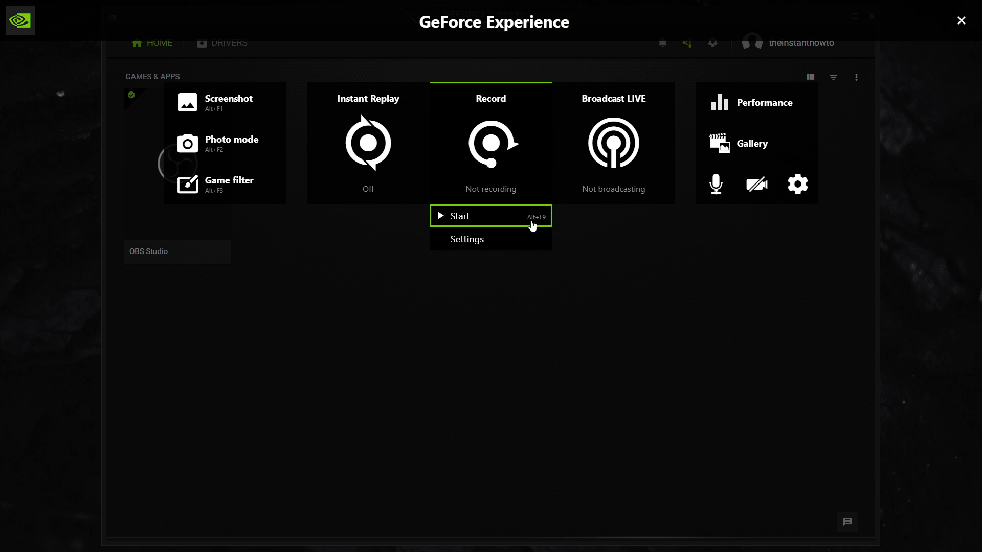
pyautogui.click(489, 224)
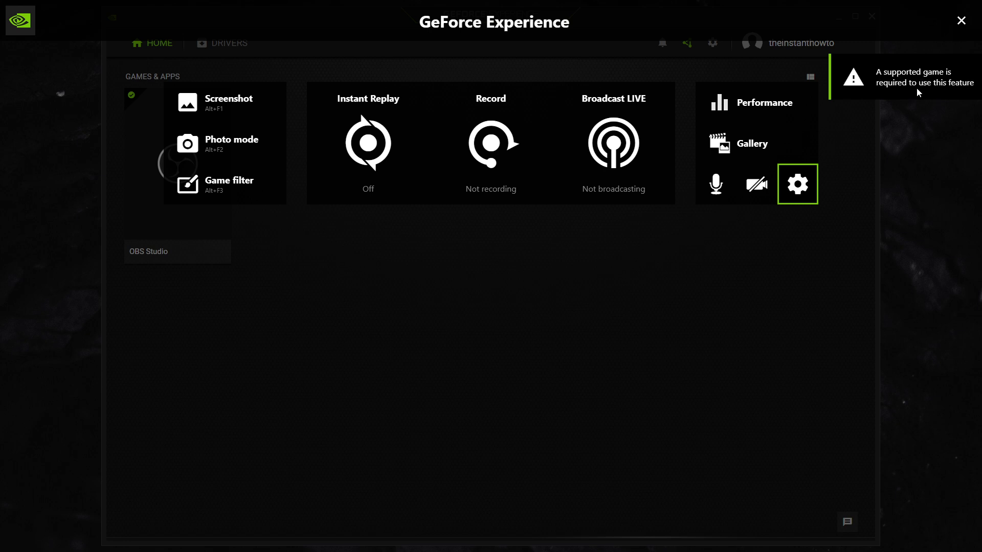
pyautogui.click(485, 174)
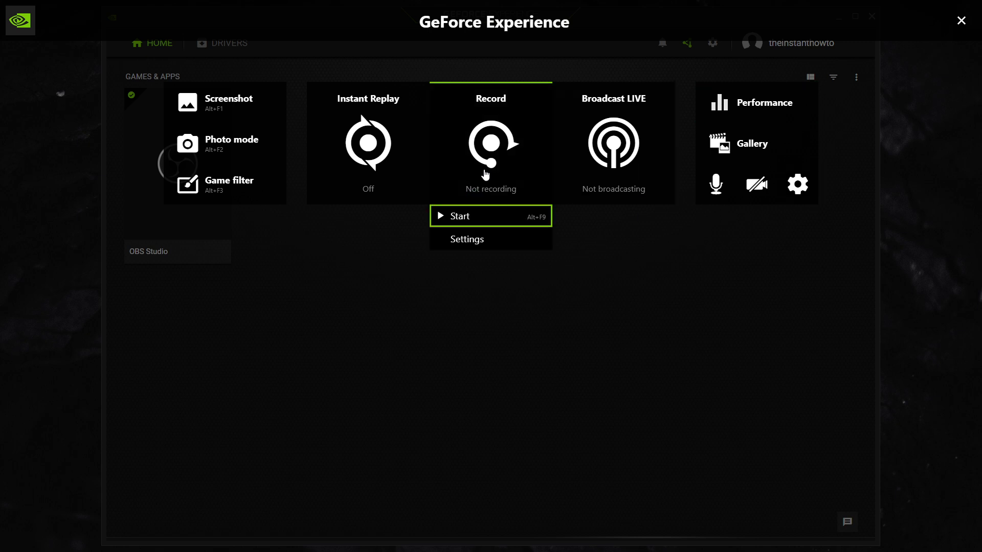
pyautogui.click(492, 217)
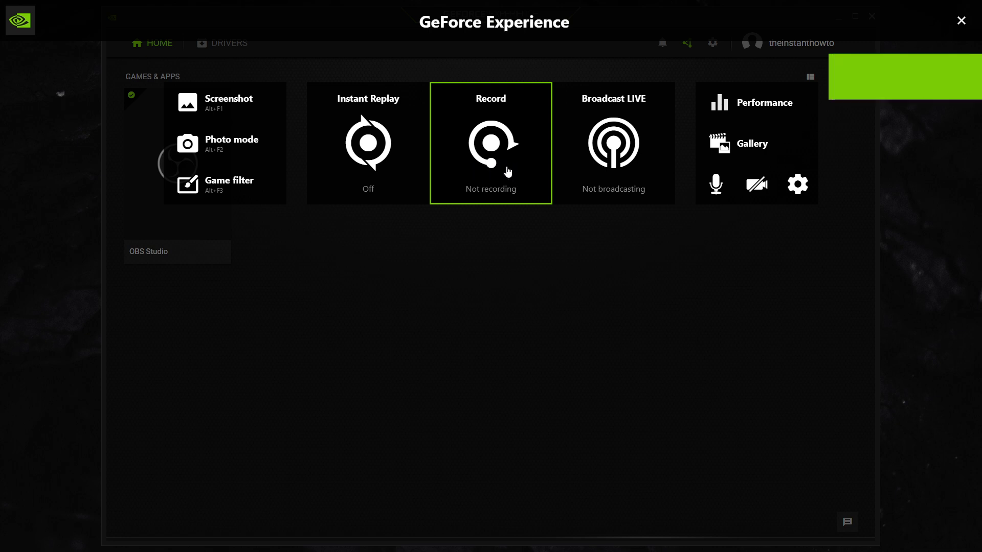
pyautogui.click(488, 170)
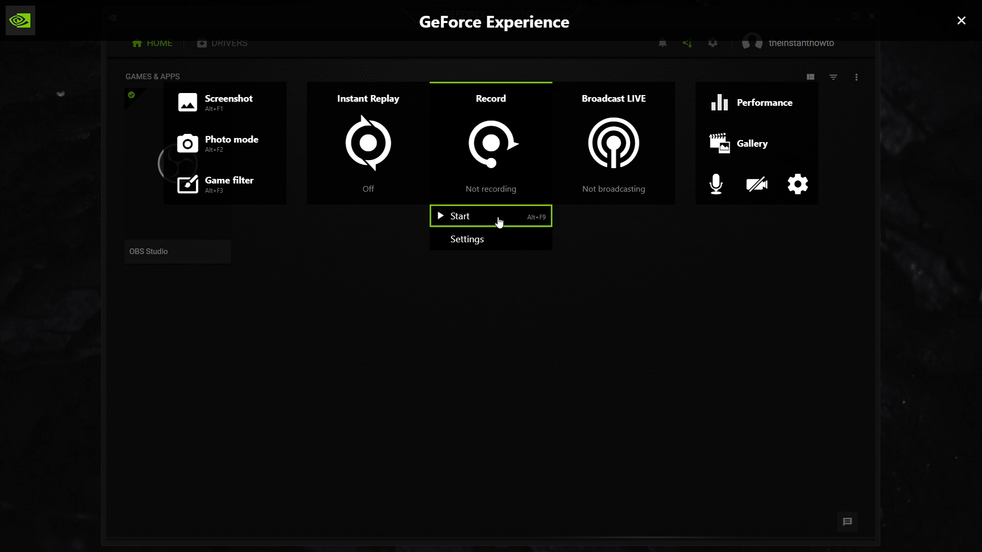
pyautogui.click(483, 217)
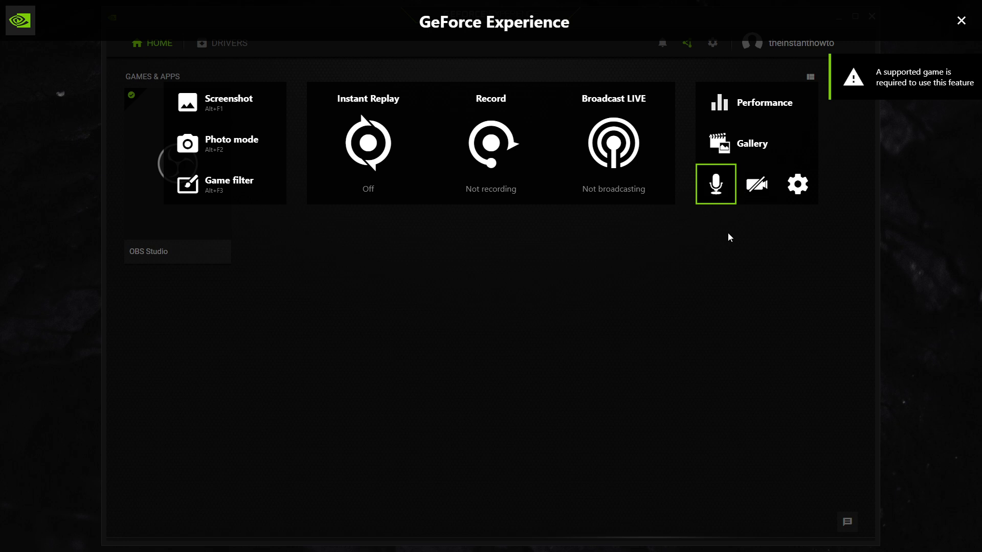
# Examine the overlay's keyboard shortcuts for recording and the shortcut that starts a manual recording
pyautogui.click(797, 186)
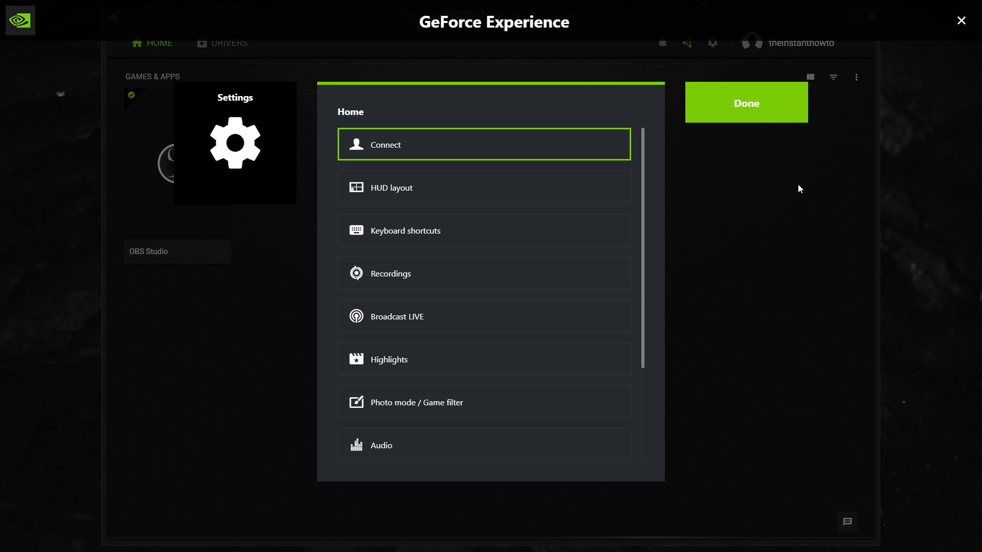
pyautogui.scroll(-2, 542, 247)
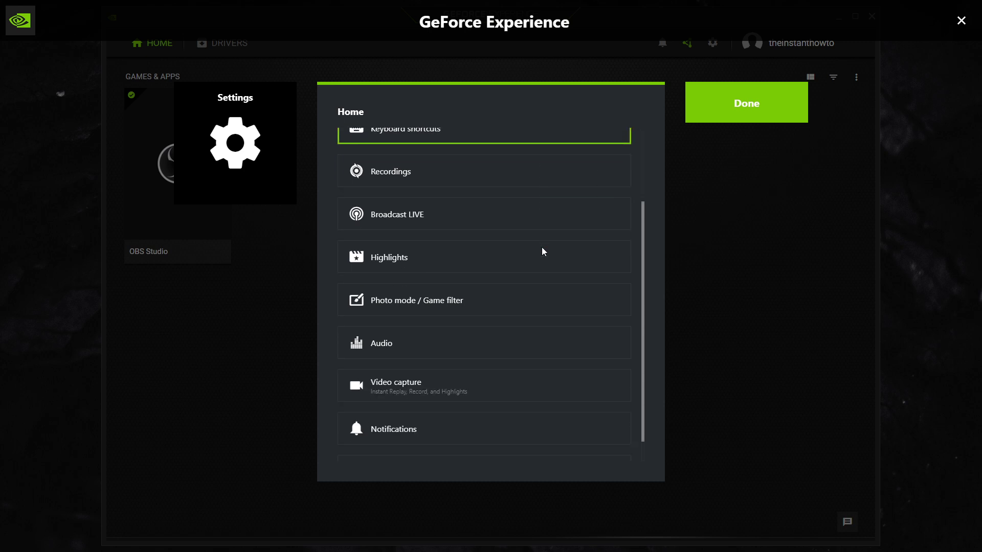
pyautogui.scroll(2, 526, 250)
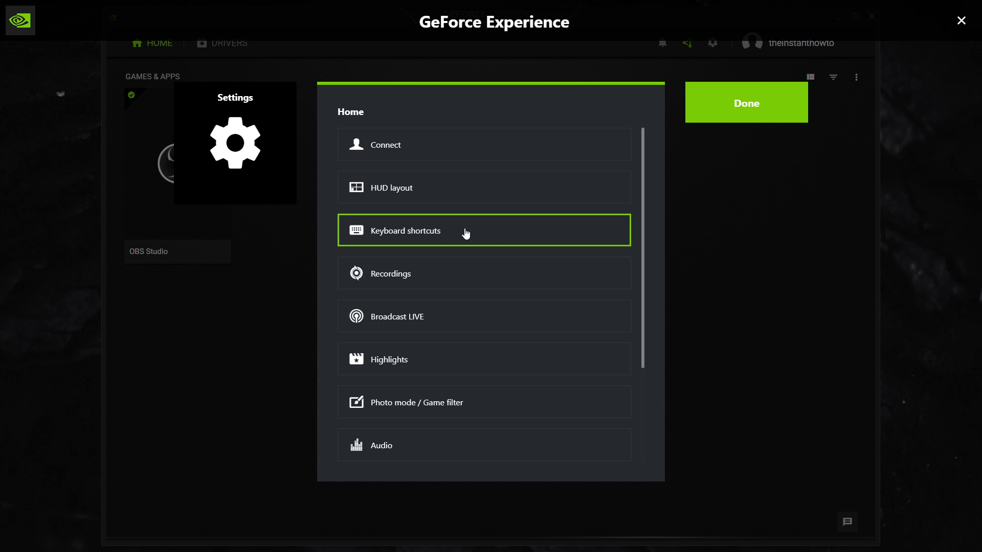
pyautogui.click(461, 237)
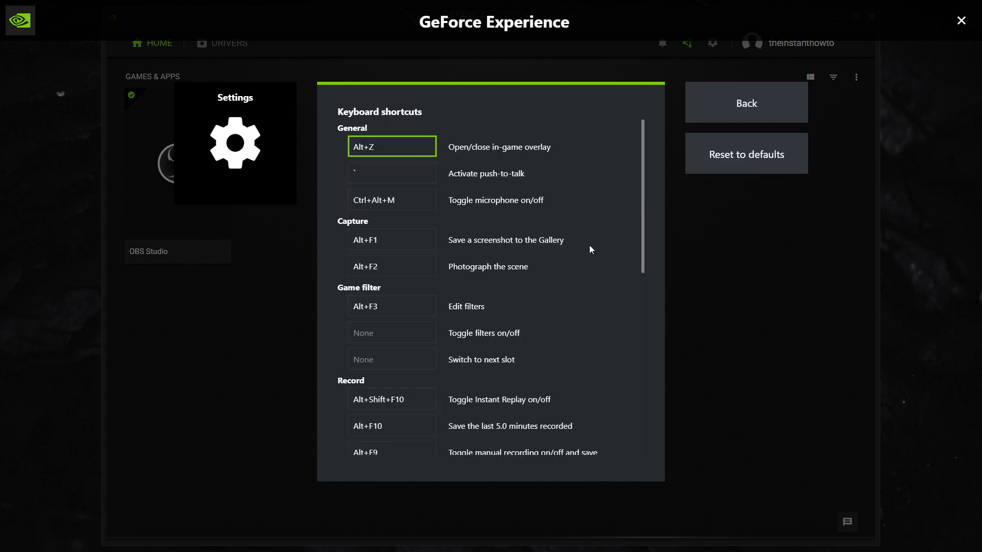
pyautogui.moveTo(643, 164); pyautogui.dragTo(641, 247)
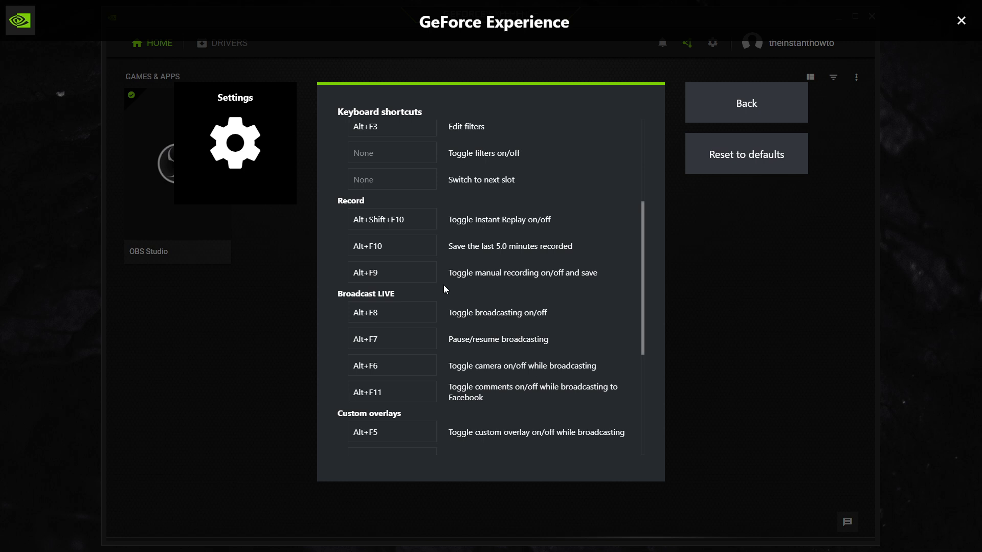
pyautogui.click(774, 99)
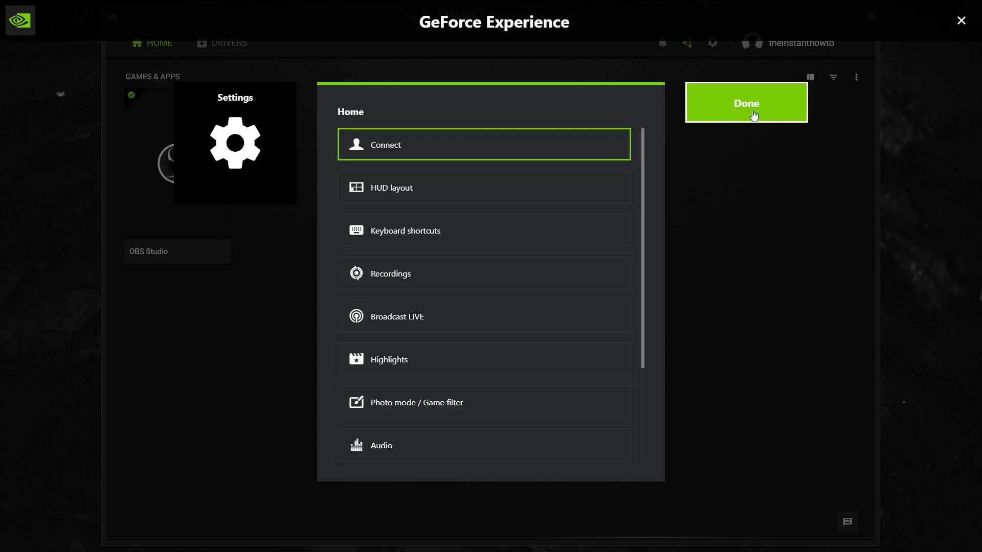
pyautogui.click(754, 115)
pyautogui.click(528, 160)
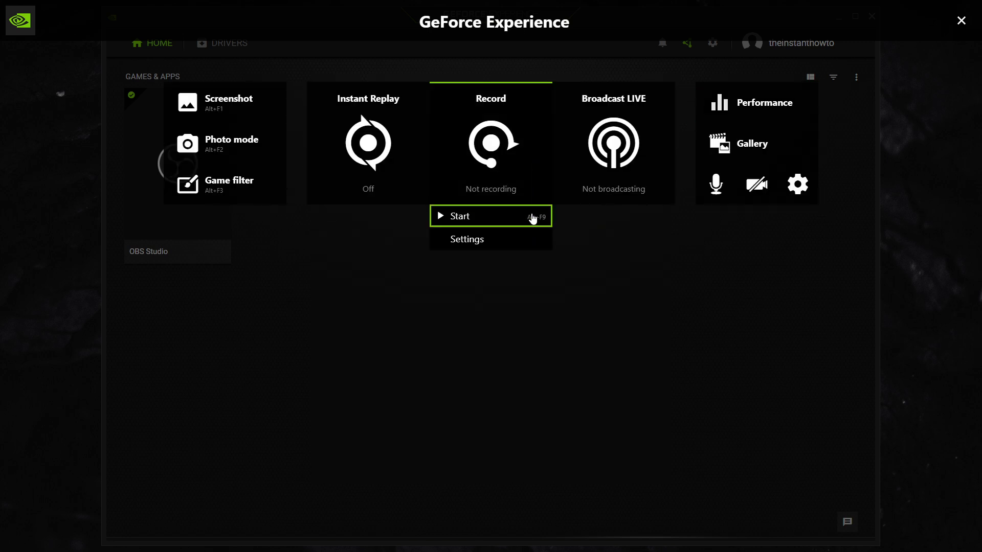
# Set the keyboard shortcut for toggling manual recording on/off to Shift+4 in the overlay settings
pyautogui.click(800, 184)
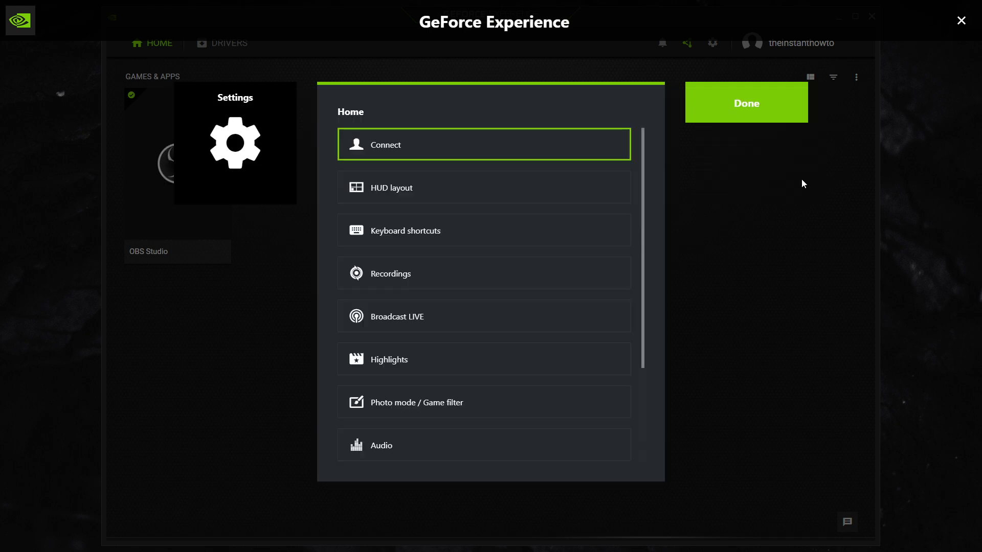
pyautogui.click(444, 242)
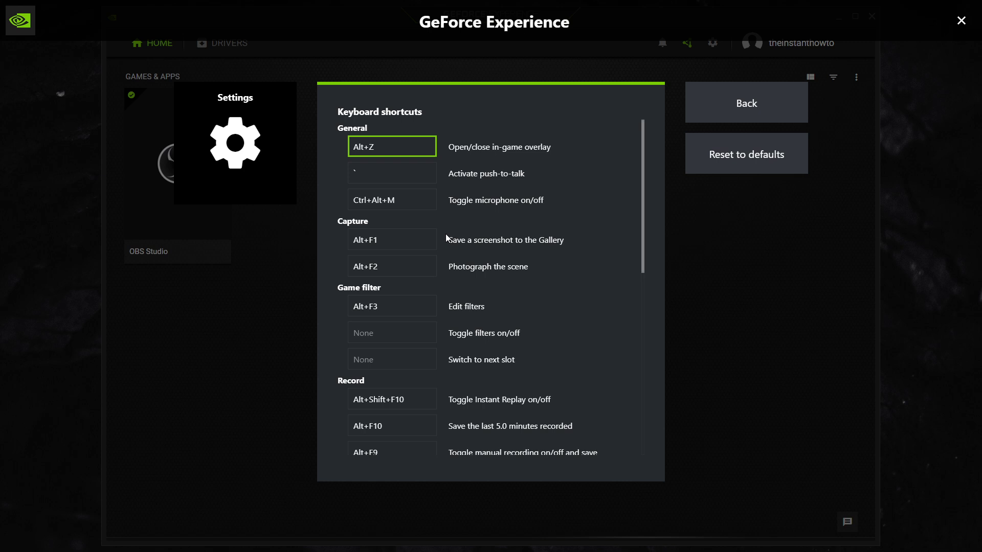
pyautogui.scroll(-1, 409, 282)
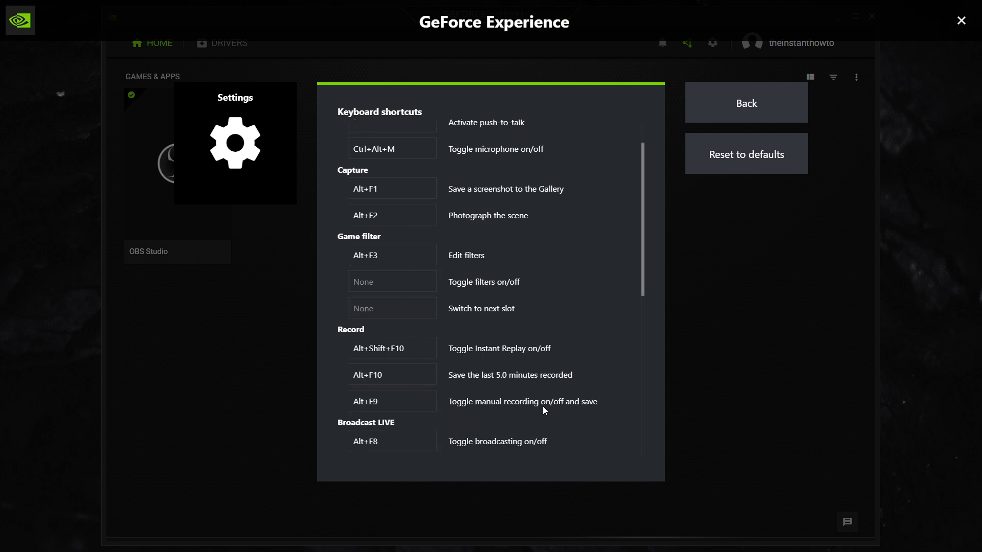
pyautogui.scroll(-1, 603, 404)
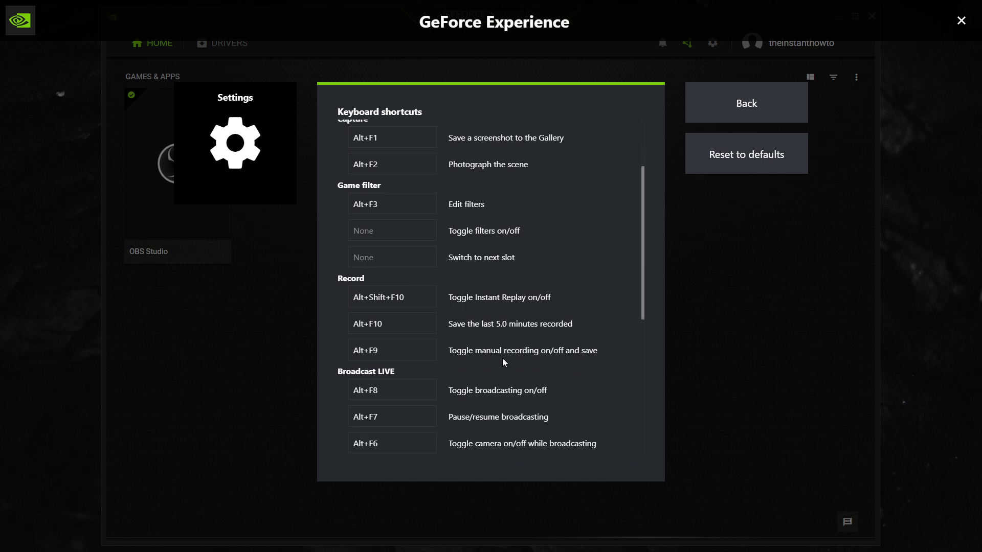
pyautogui.click(392, 351)
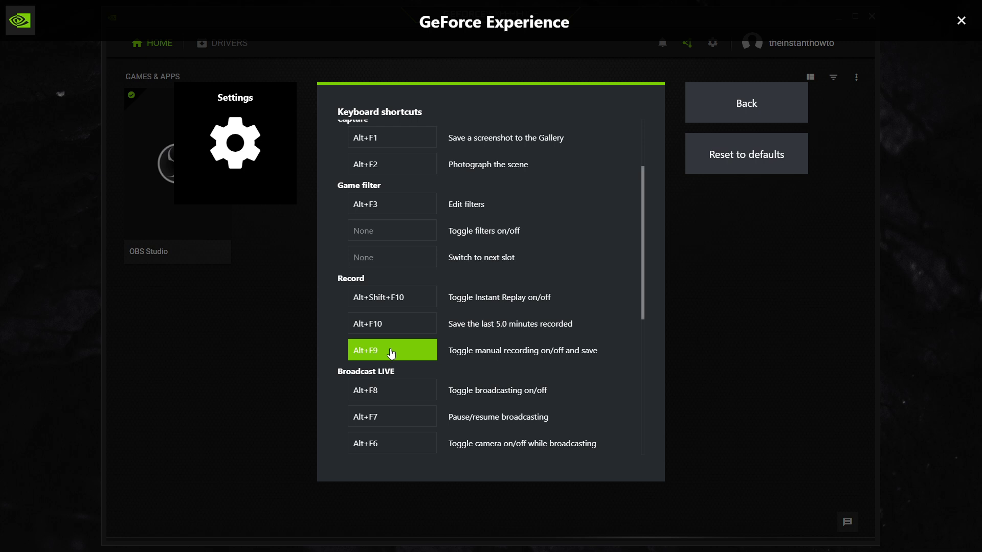
pyautogui.hotkey('shift', '4')
# Reset all keyboard shortcuts to their defaults and return to the main overlay
pyautogui.click(775, 157)
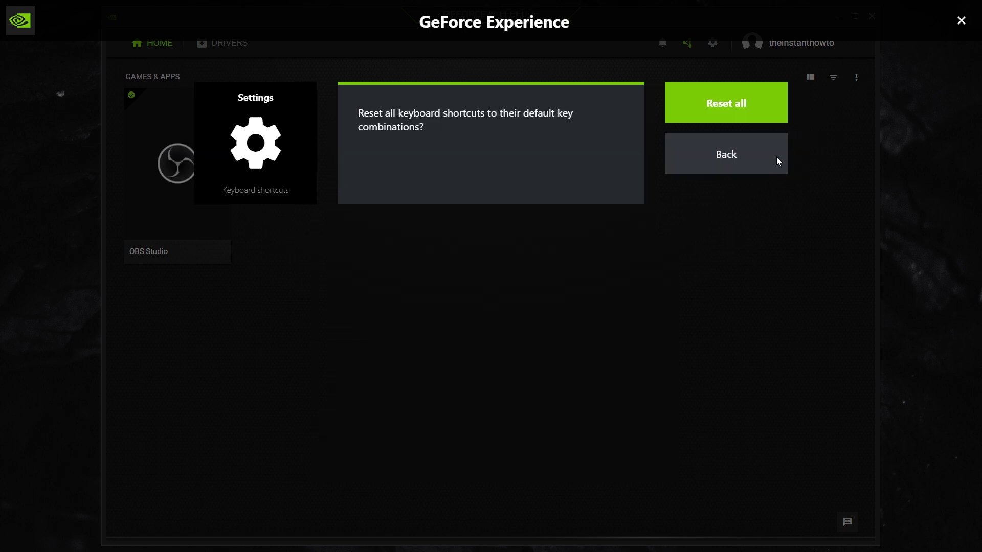
pyautogui.click(748, 113)
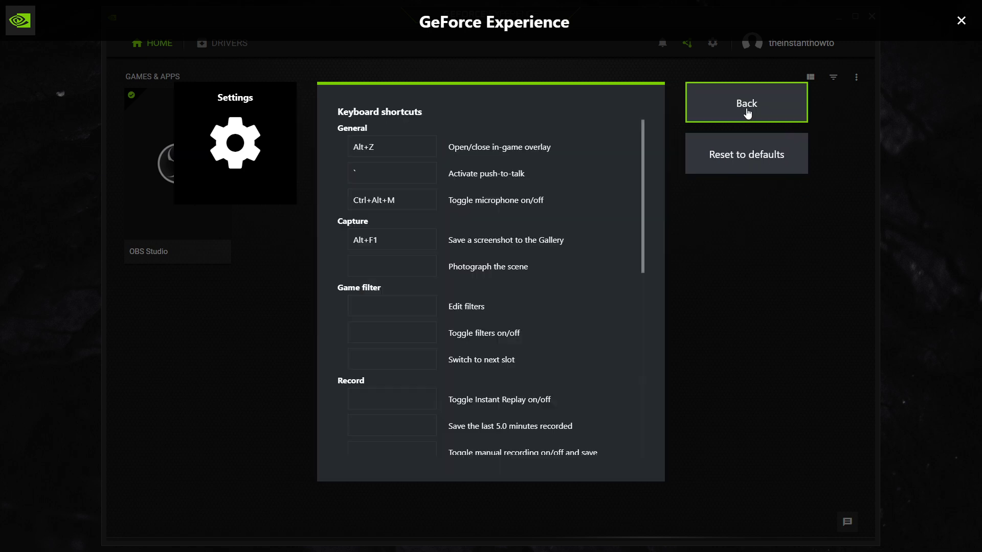
pyautogui.scroll(-2, 511, 300)
pyautogui.click(759, 120)
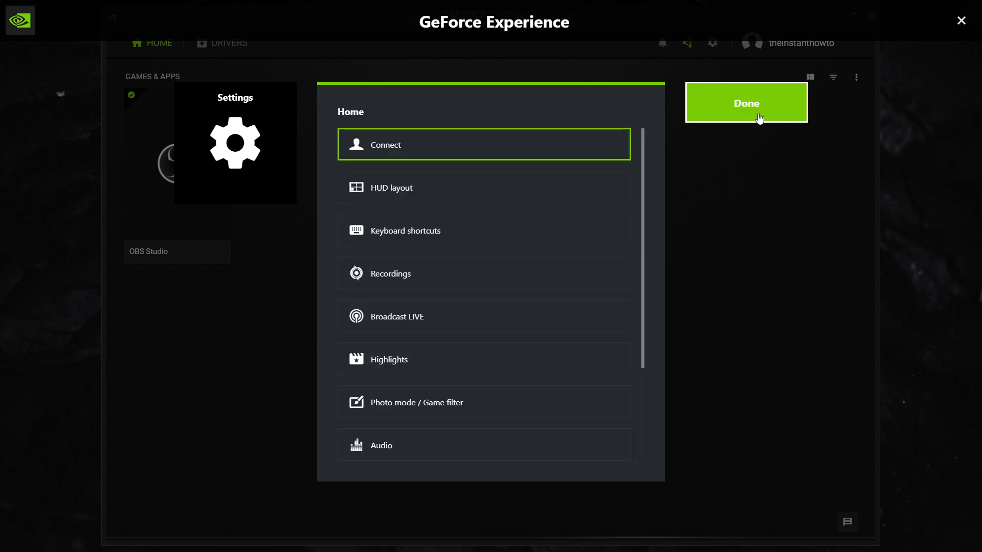
pyautogui.click(746, 106)
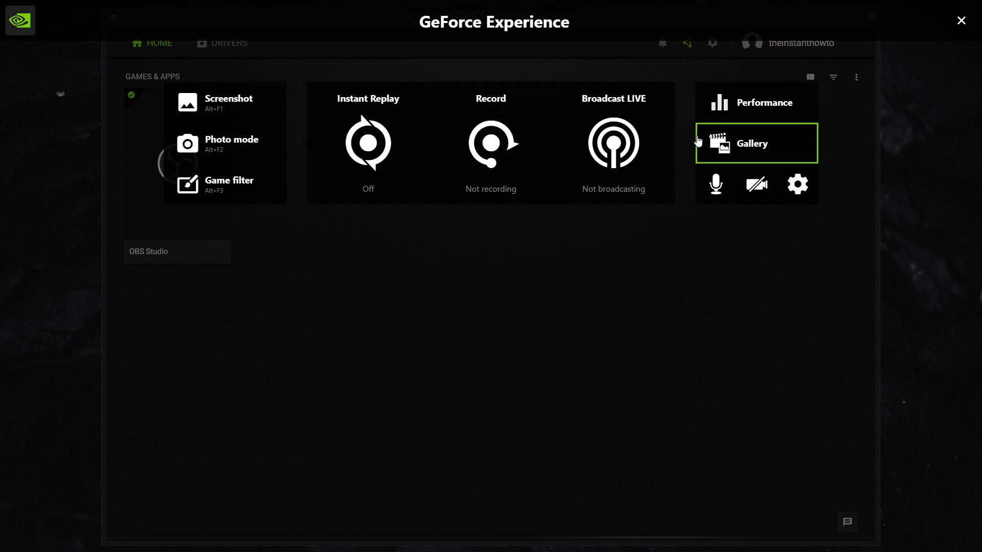